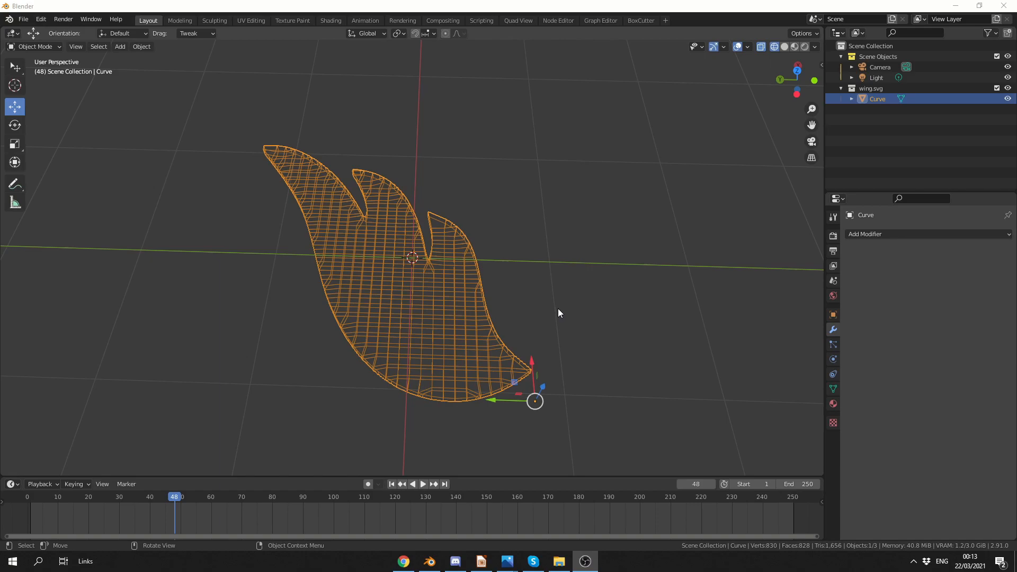
- Show the wing with solid shading, select it and switch to the UV Editing workspace
{"action": "left_click", "coordinate": [558, 313]}
{"action": "key", "text": "shift+z"}
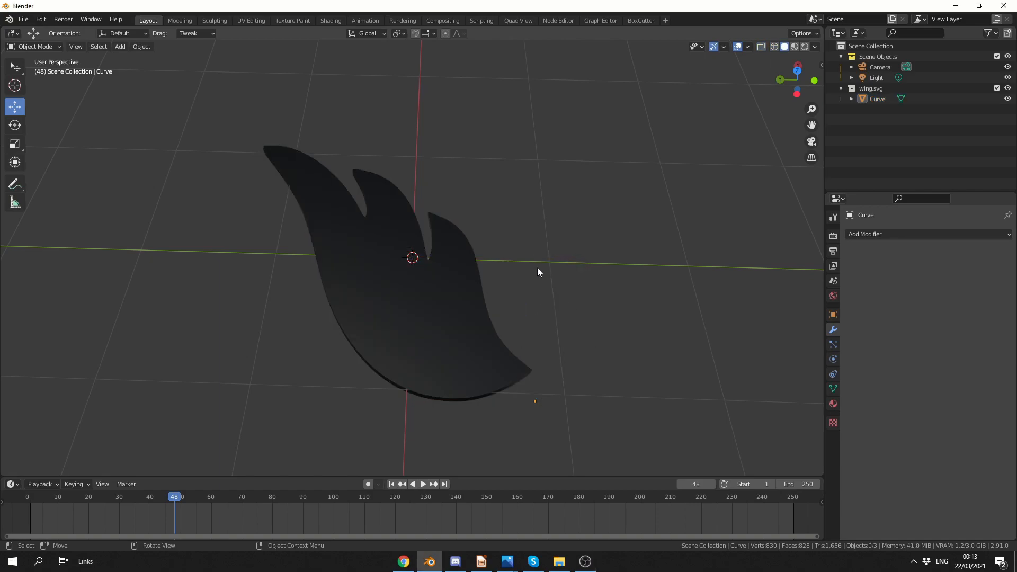
{"action": "left_click", "coordinate": [465, 294]}
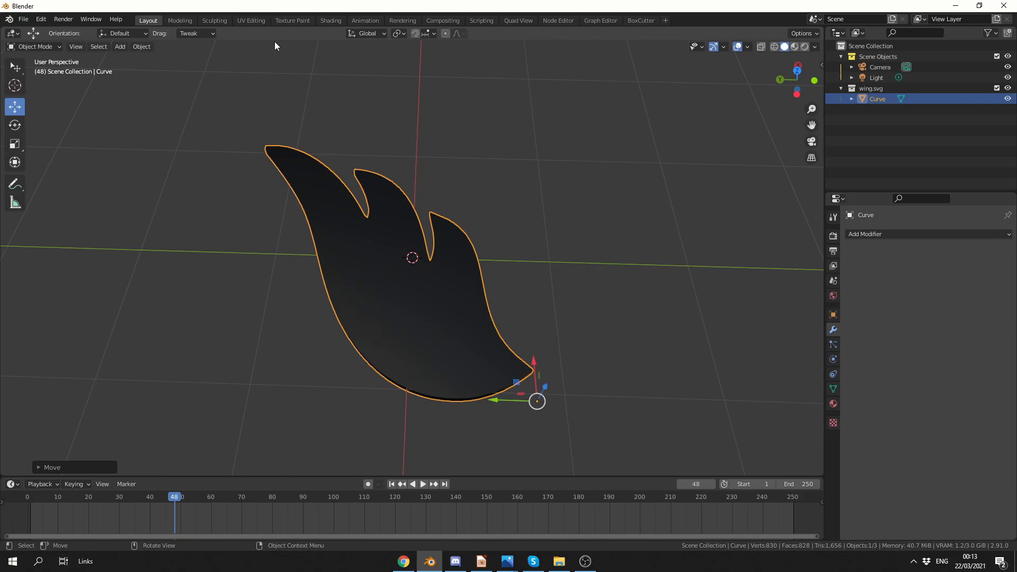
{"action": "left_click", "coordinate": [251, 20]}
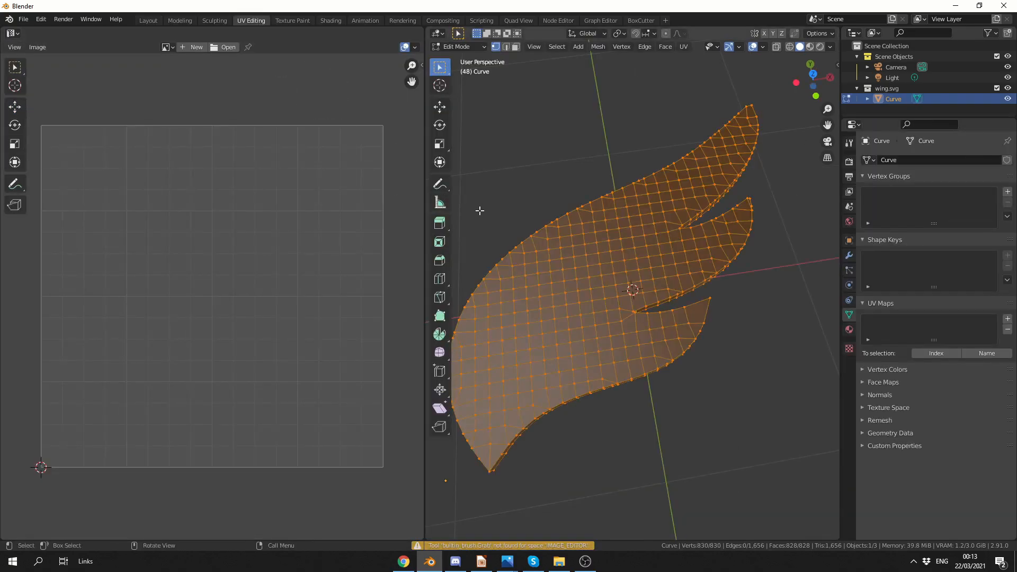
- Select the whole wing mesh and unwrap it with Smart UV Project
{"action": "key", "text": "a"}
{"action": "key", "text": "a"}
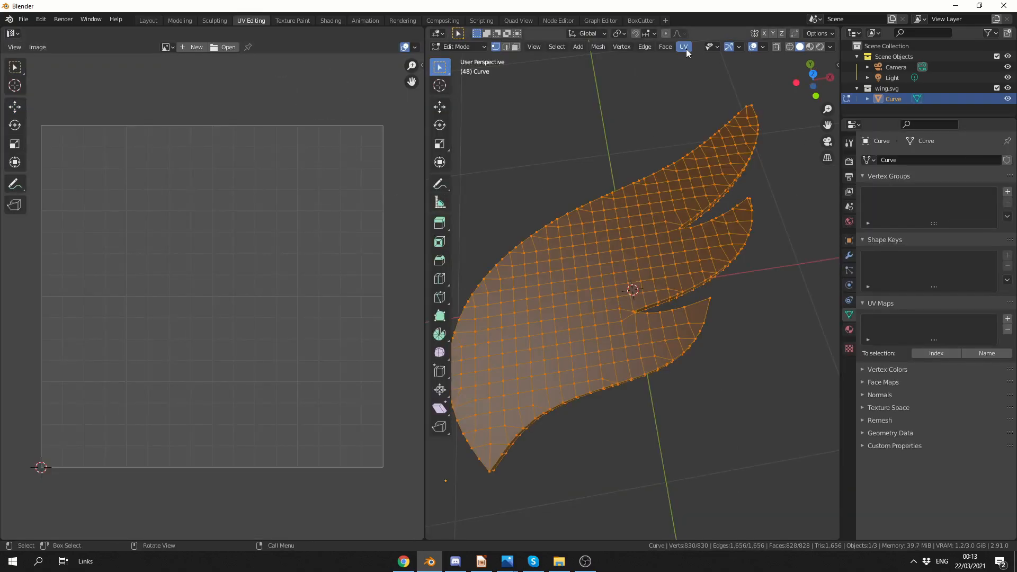
{"action": "left_click", "coordinate": [686, 49]}
{"action": "left_click", "coordinate": [707, 71]}
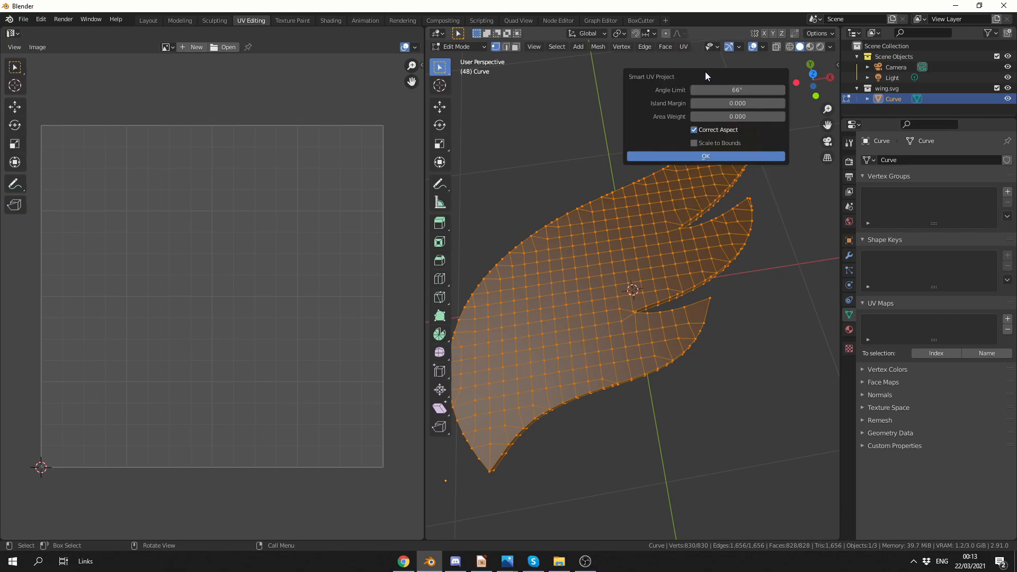
{"action": "left_click", "coordinate": [706, 156]}
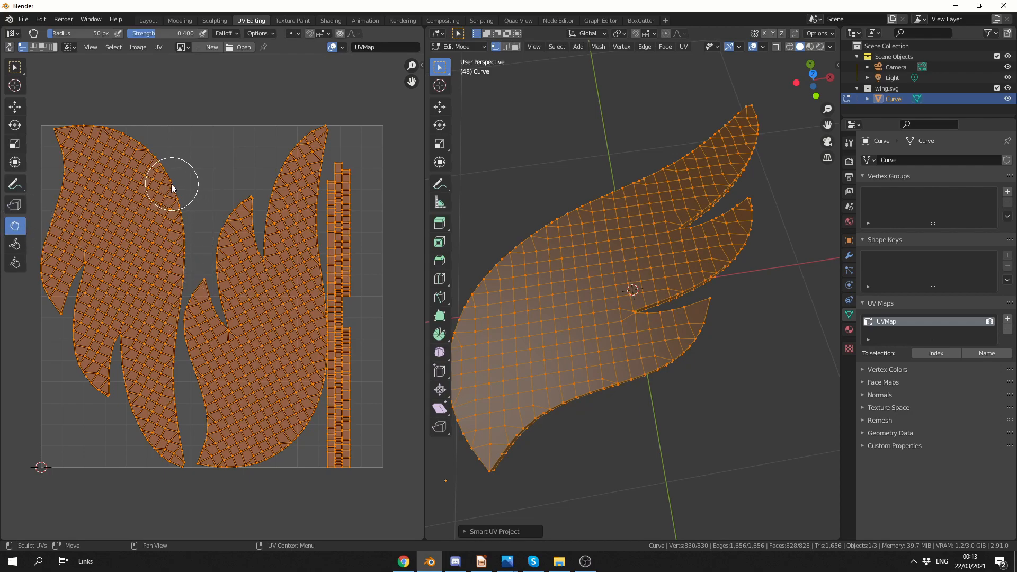
- Push the left island's edge outward with the Grab brush and show the sidebar
{"action": "left_click_drag", "start_coordinate": [171, 184], "coordinate": [186, 288]}
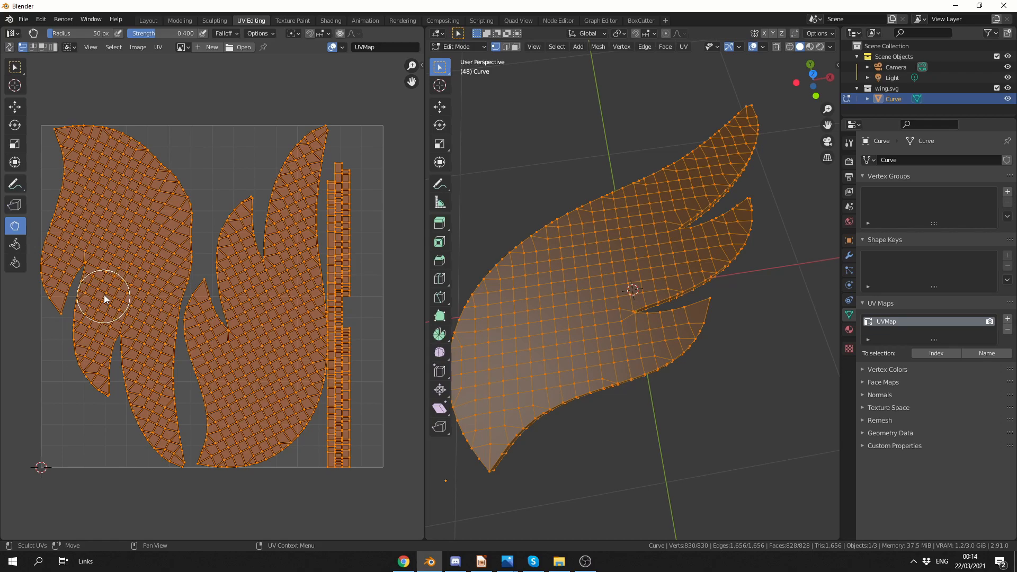
{"action": "key", "text": "n"}
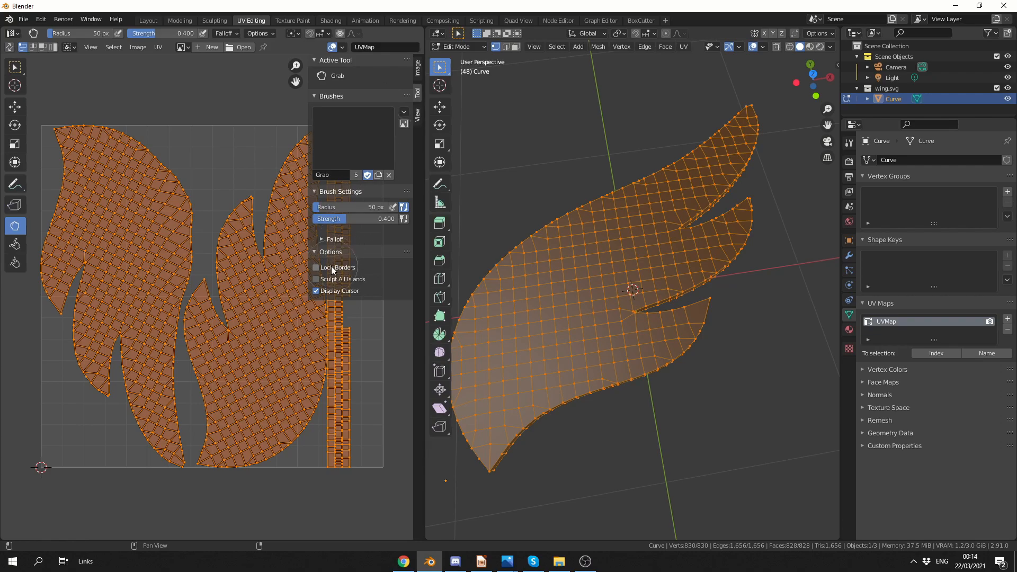
- Enable Lock Borders for the UV sculpt brush
{"action": "left_click", "coordinate": [331, 266]}
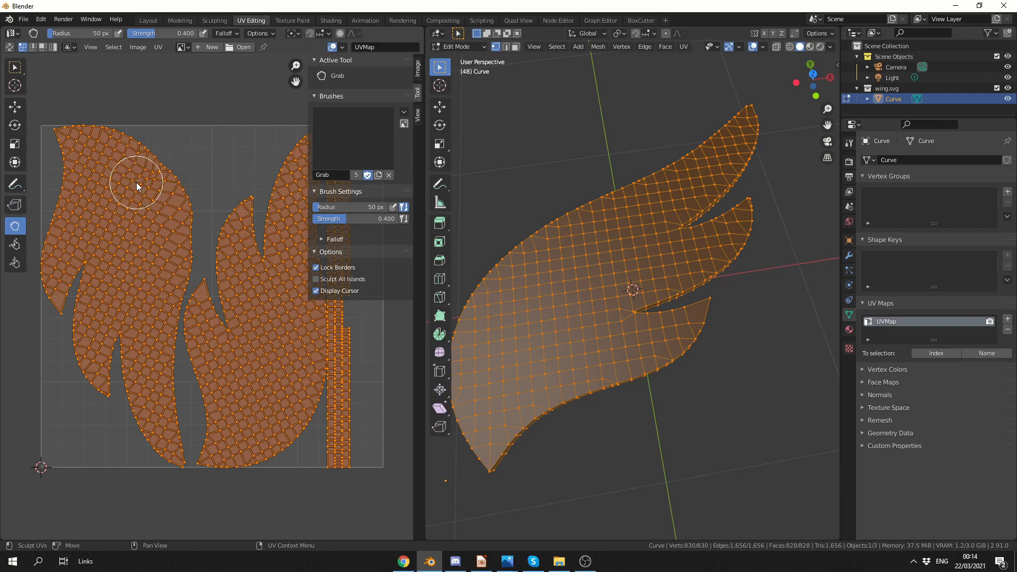
- Enlarge the Grab brush radius from 50 px to 80 px
{"action": "key", "text": "f"}
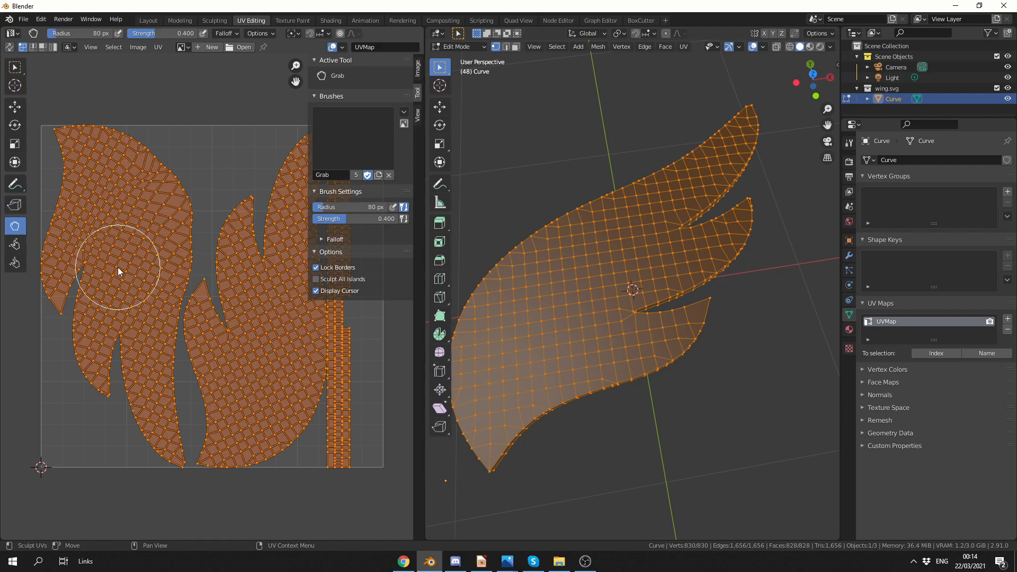